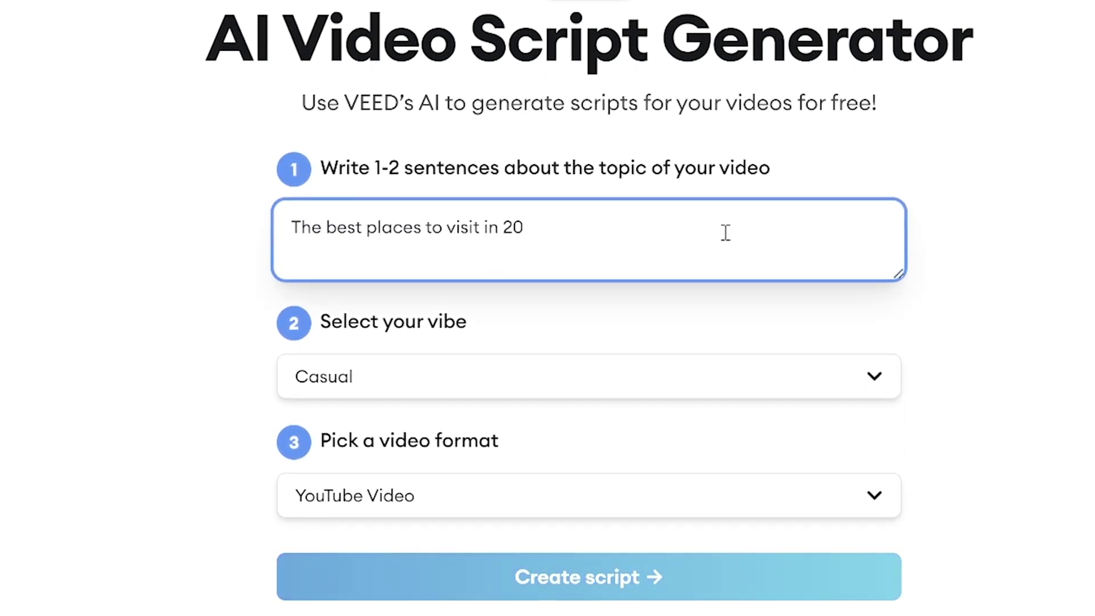
# Step: Generate an Informative, YouTube Video script on the best places to visit in 2023 and review it
pyautogui.click(721, 387)
pyautogui.click(632, 565)
pyautogui.click(632, 496)
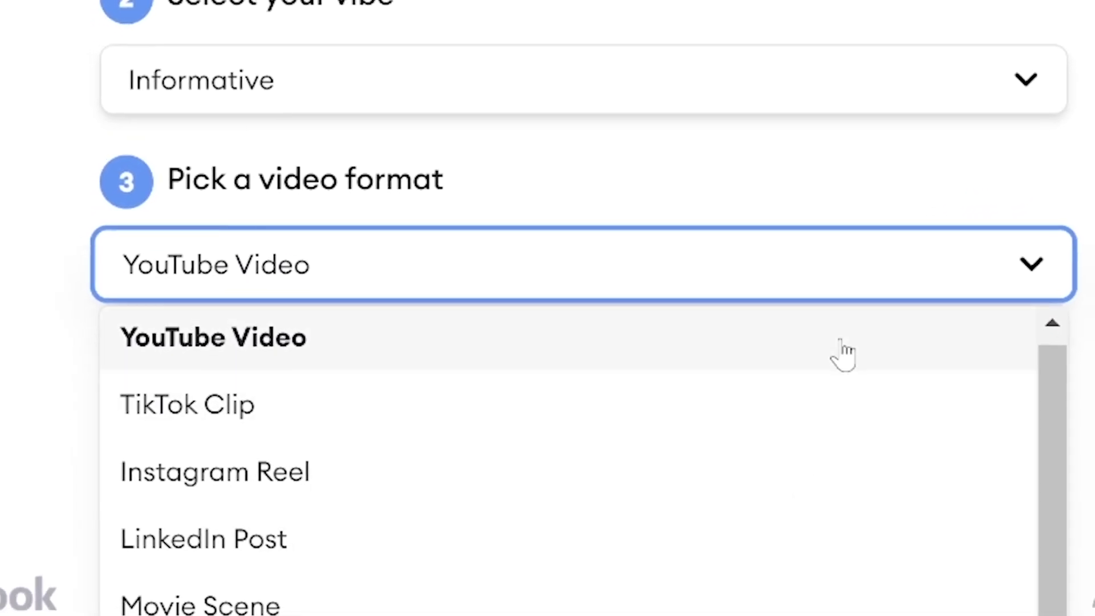
pyautogui.click(843, 358)
pyautogui.click(765, 390)
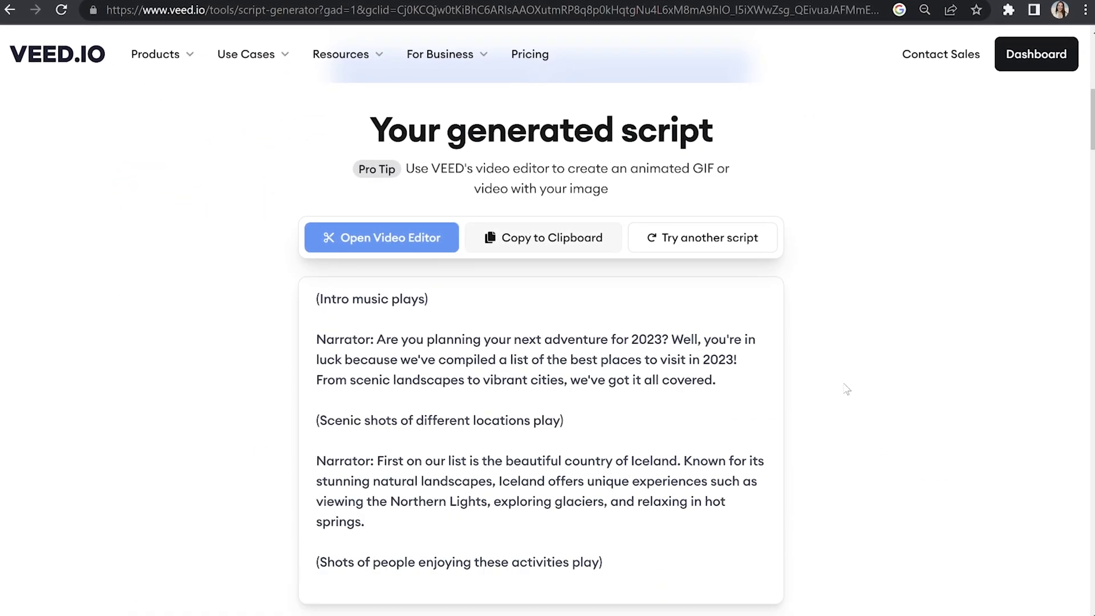
pyautogui.scroll(-3, 848, 389)
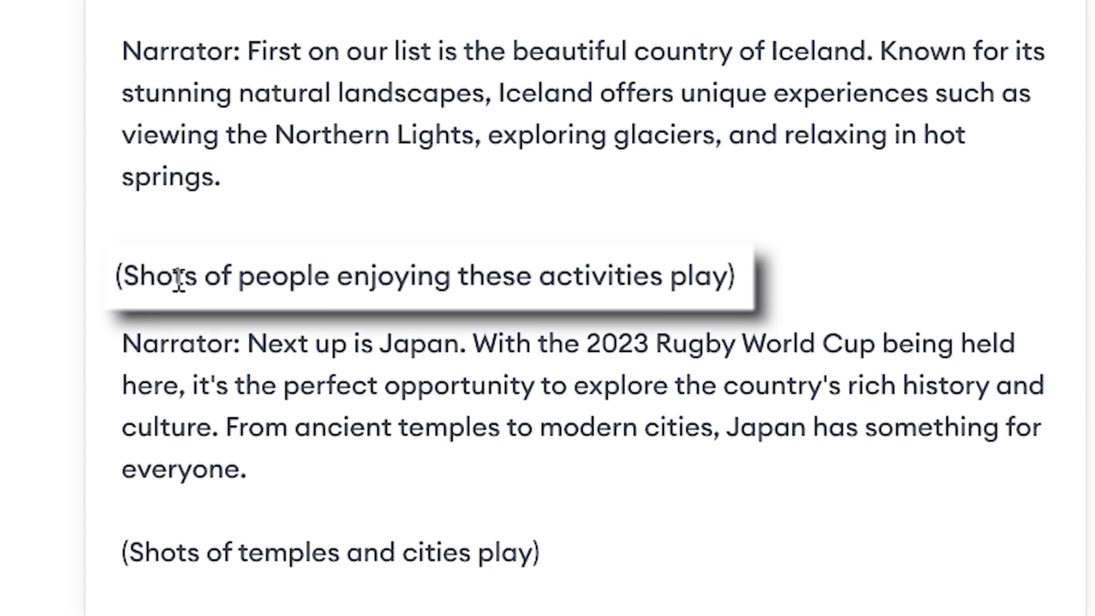
pyautogui.moveTo(127, 278); pyautogui.dragTo(736, 276)
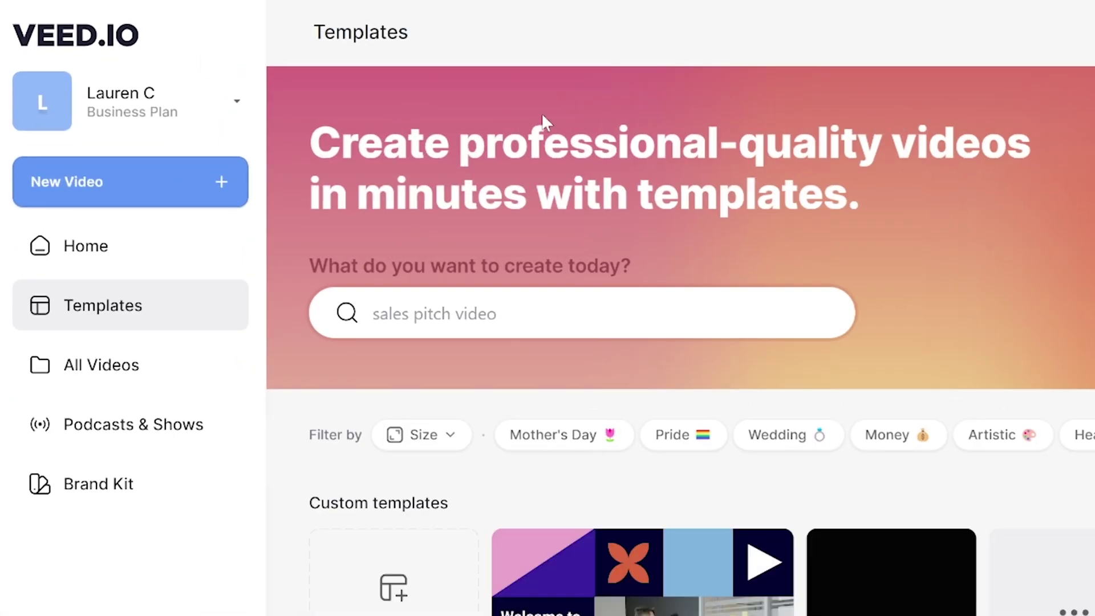
# Step: Create a new Blank Canvas project and bring up Text To Speech from Media
pyautogui.click(223, 191)
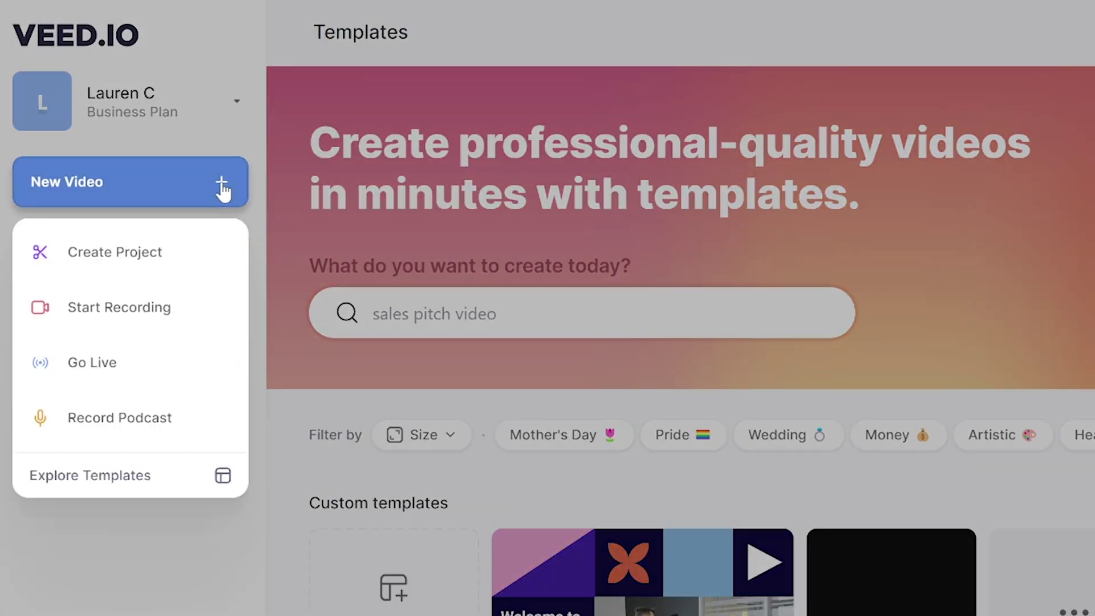
pyautogui.click(183, 248)
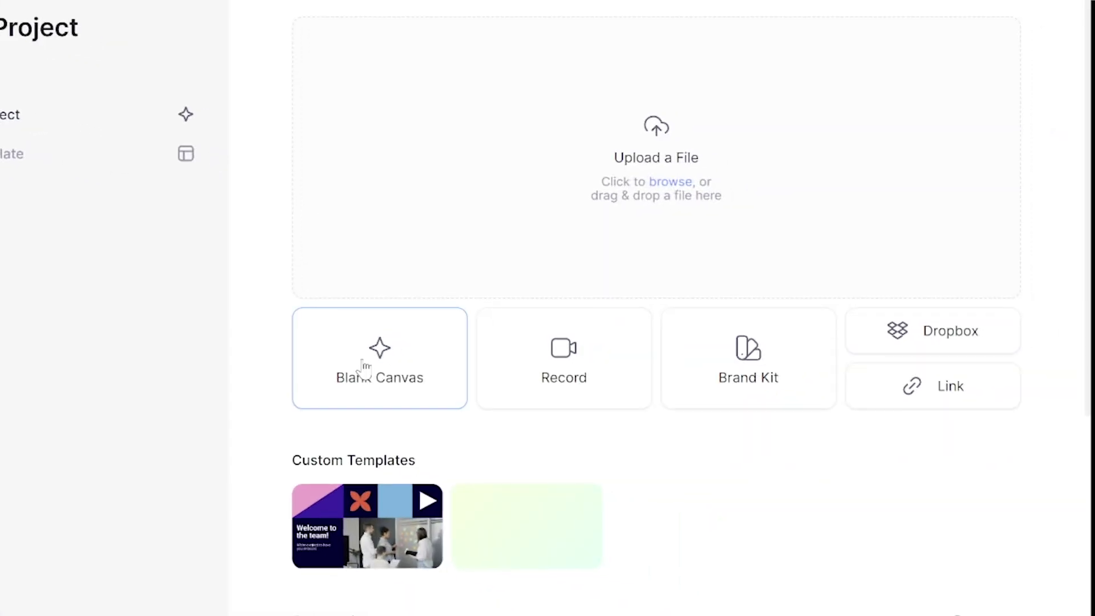
pyautogui.click(365, 367)
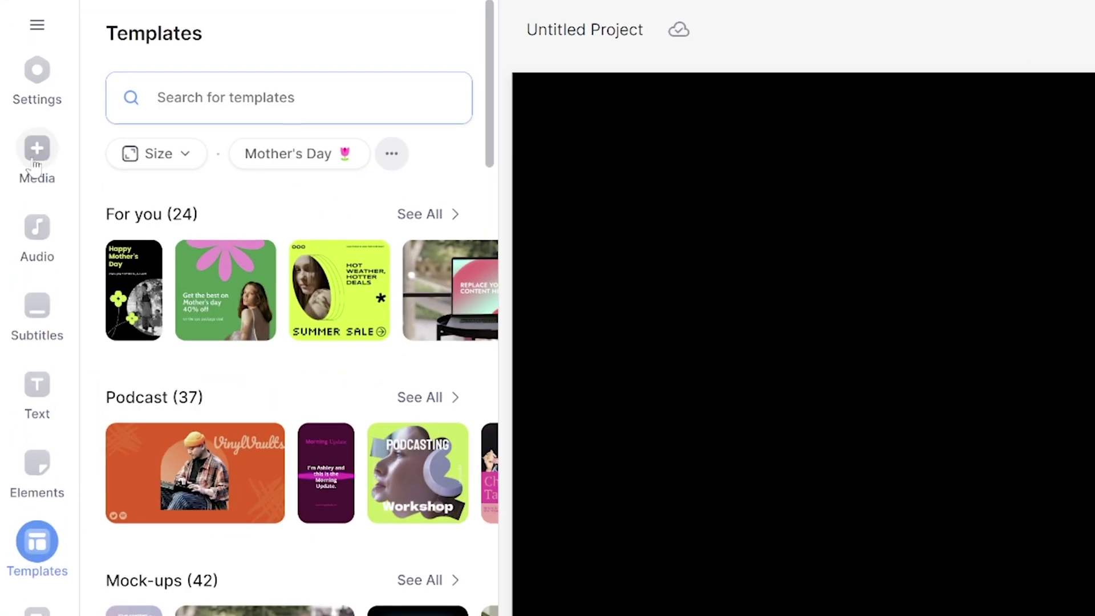
pyautogui.click(37, 157)
pyautogui.click(375, 286)
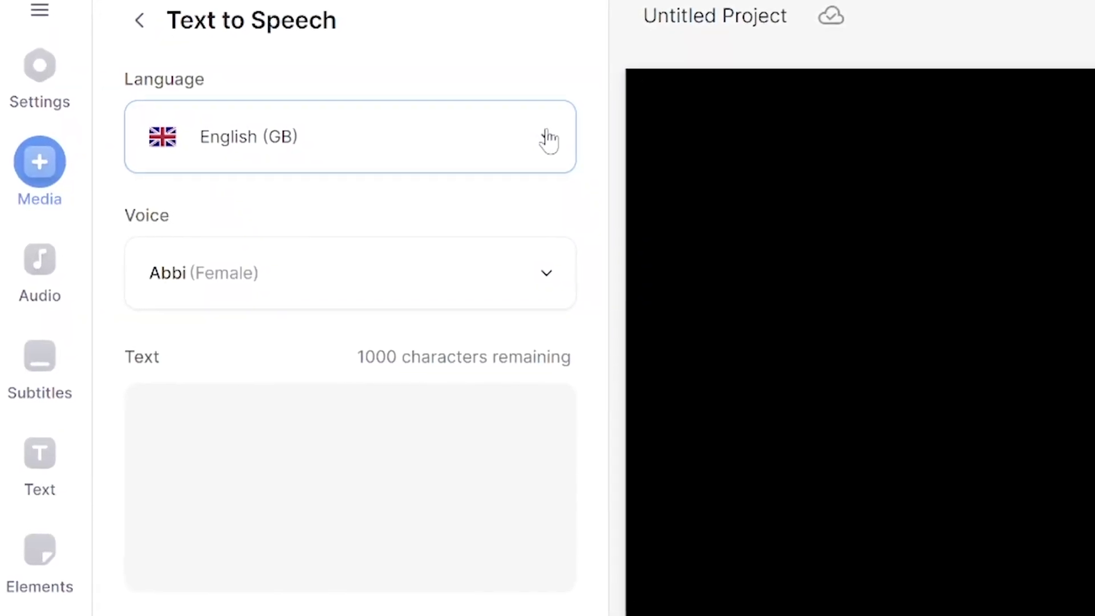
# Step: Keep English (GB) as the narration language and choose Abbi (Female) as the voice
pyautogui.click(549, 140)
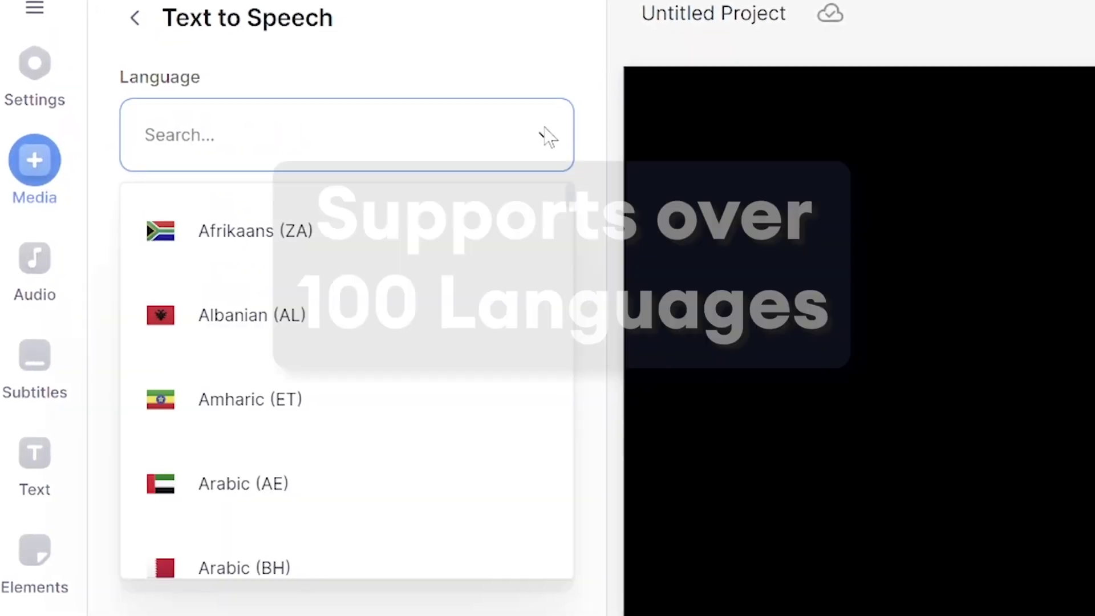
pyautogui.click(545, 138)
pyautogui.click(533, 268)
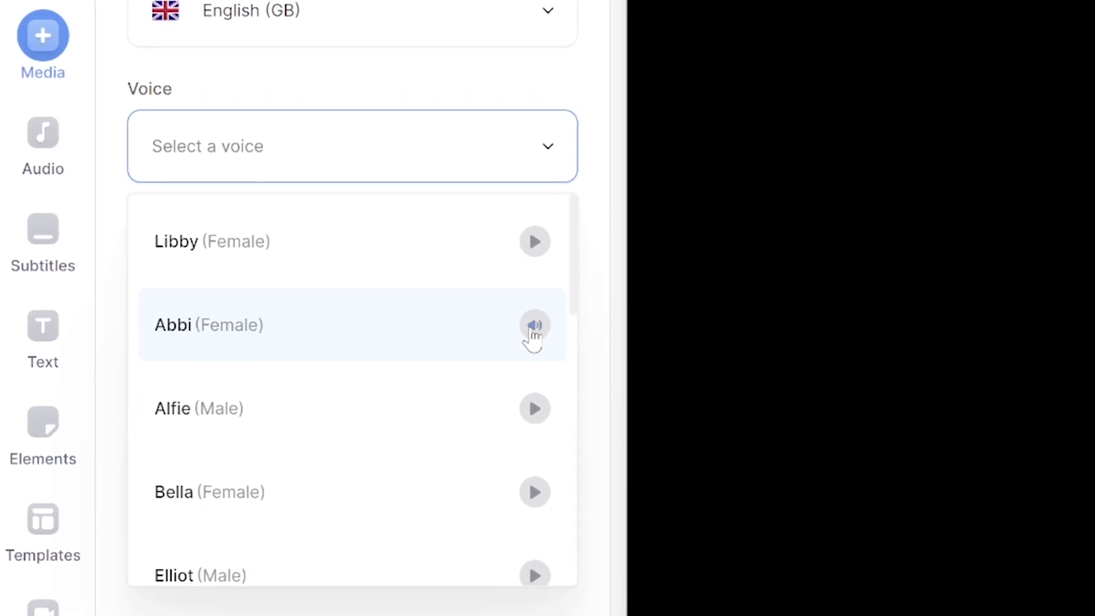
pyautogui.click(229, 323)
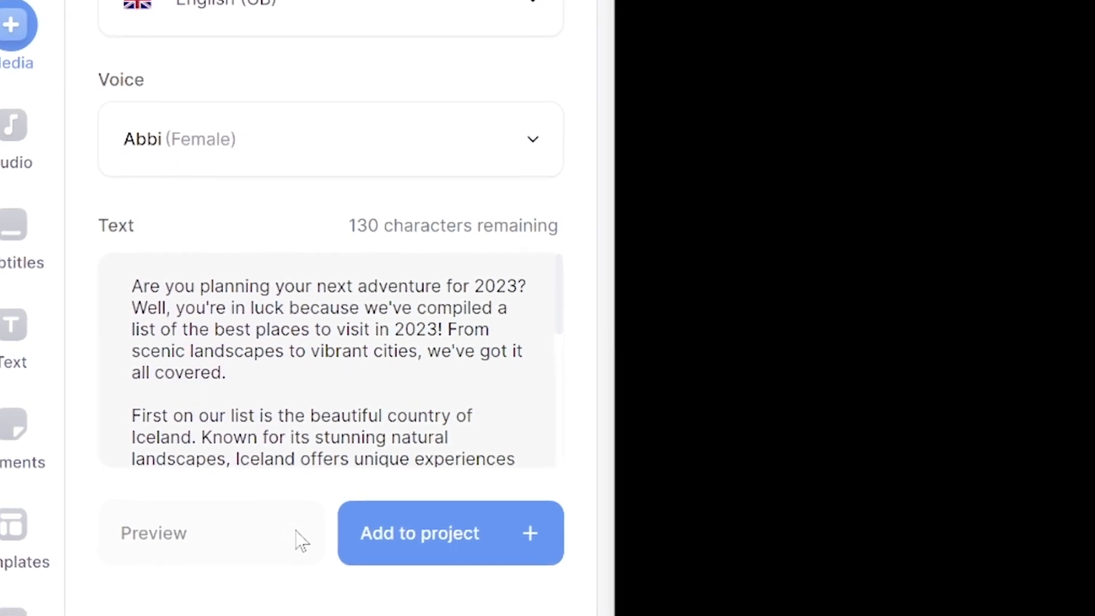
# Step: Add the narrated travel script audio to the project timeline
pyautogui.click(521, 542)
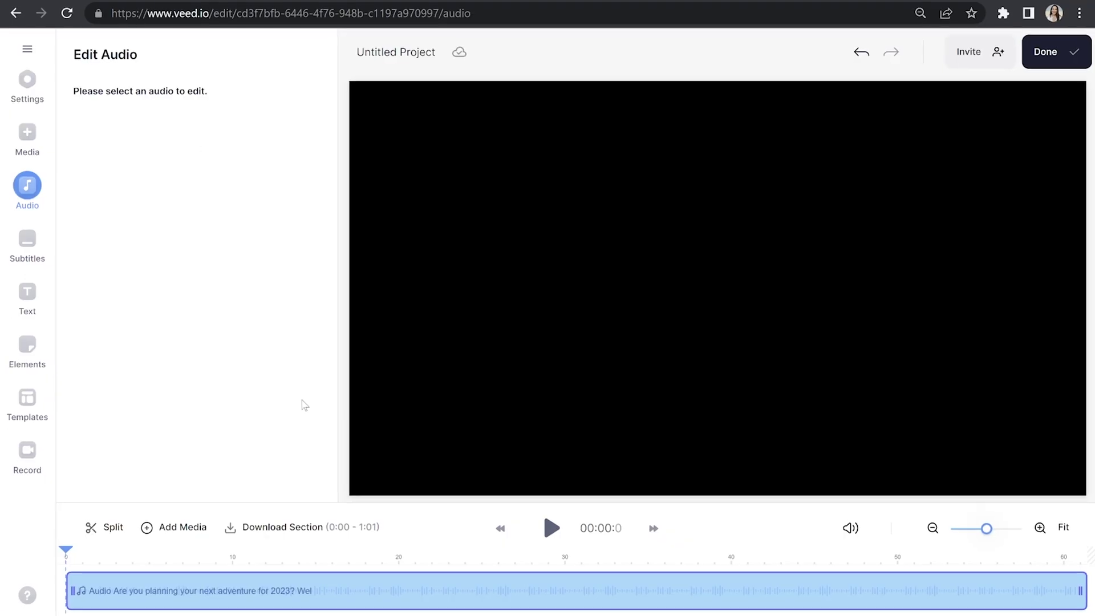
pyautogui.click(13, 137)
pyautogui.click(255, 225)
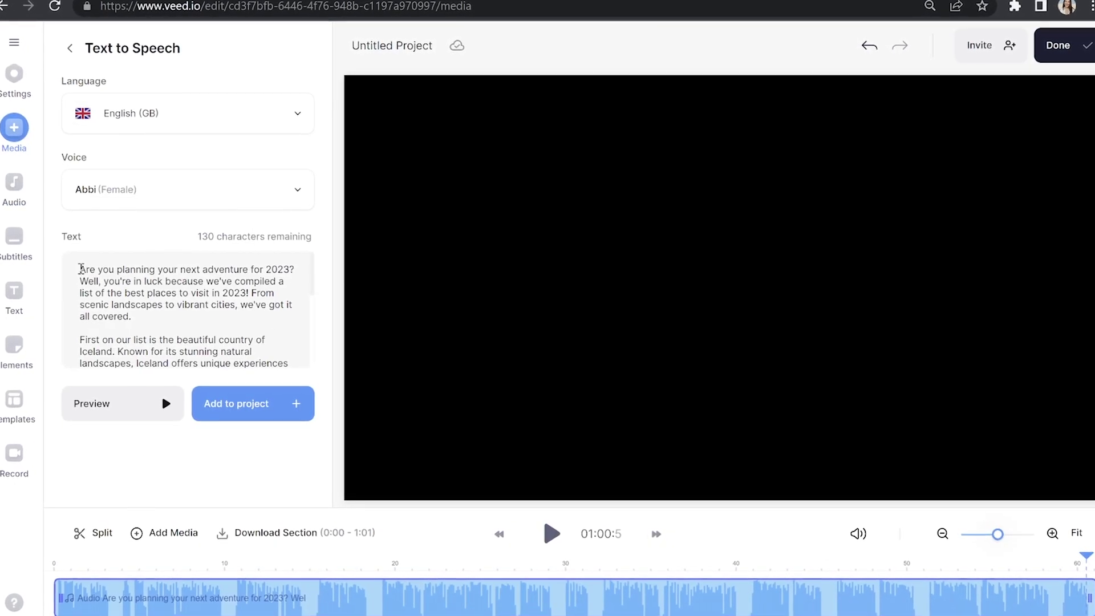
# Step: Replace the narration text with 'Thanks for watching!' and switch the voice to Libby
pyautogui.moveTo(82, 269); pyautogui.dragTo(312, 382)
pyautogui.press('BackSpace')
pyautogui.write('Thanks for watching!')
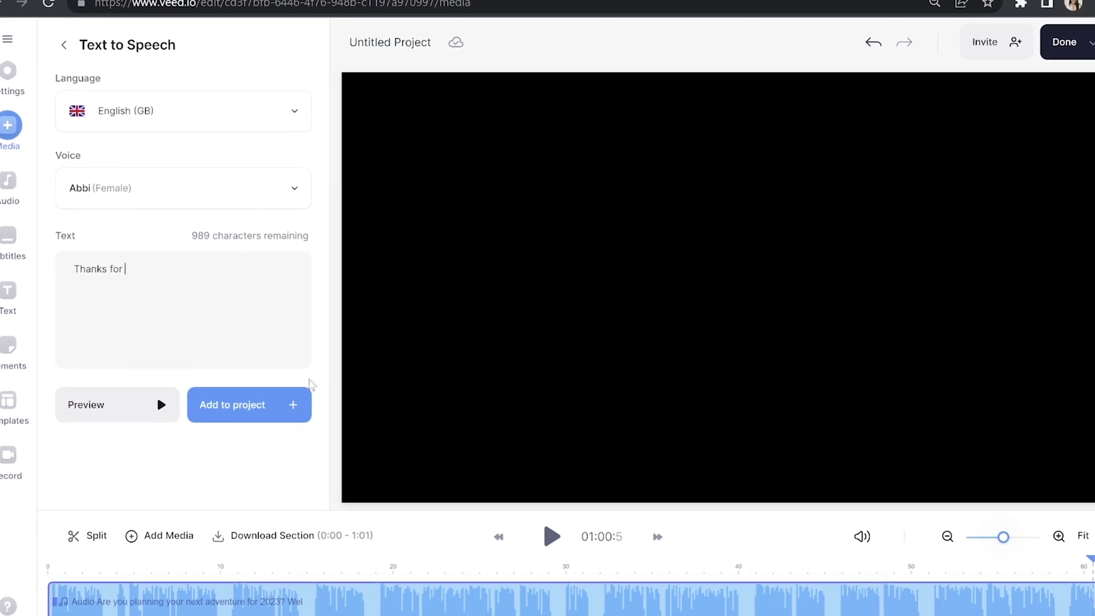
pyautogui.click(288, 191)
pyautogui.click(162, 250)
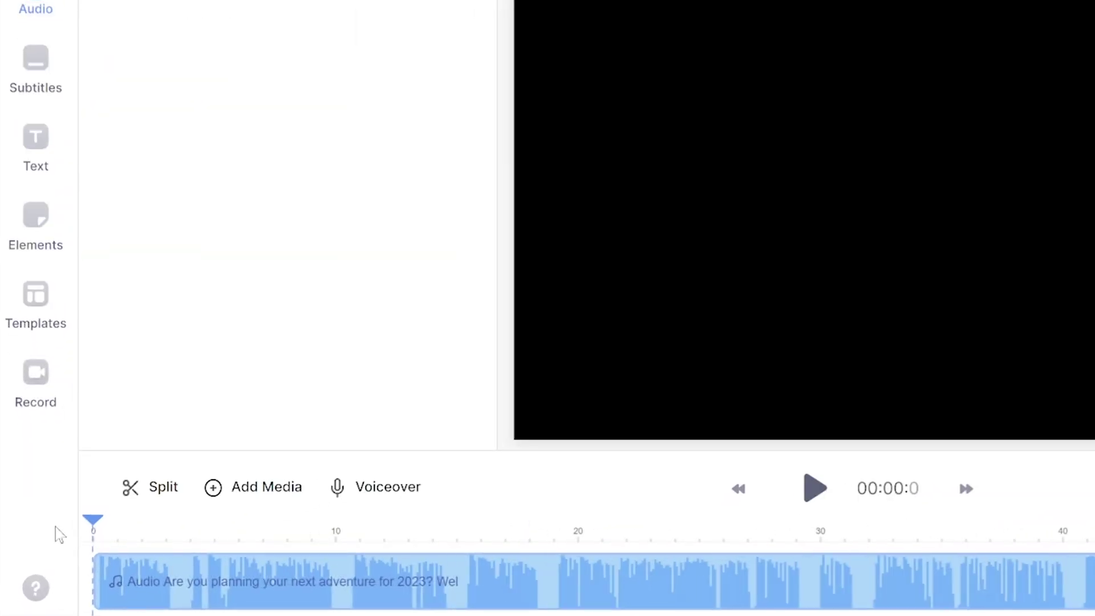
# Step: Add the 0:30 forest landscape stock clip and trim it down to 3 seconds
pyautogui.click(220, 486)
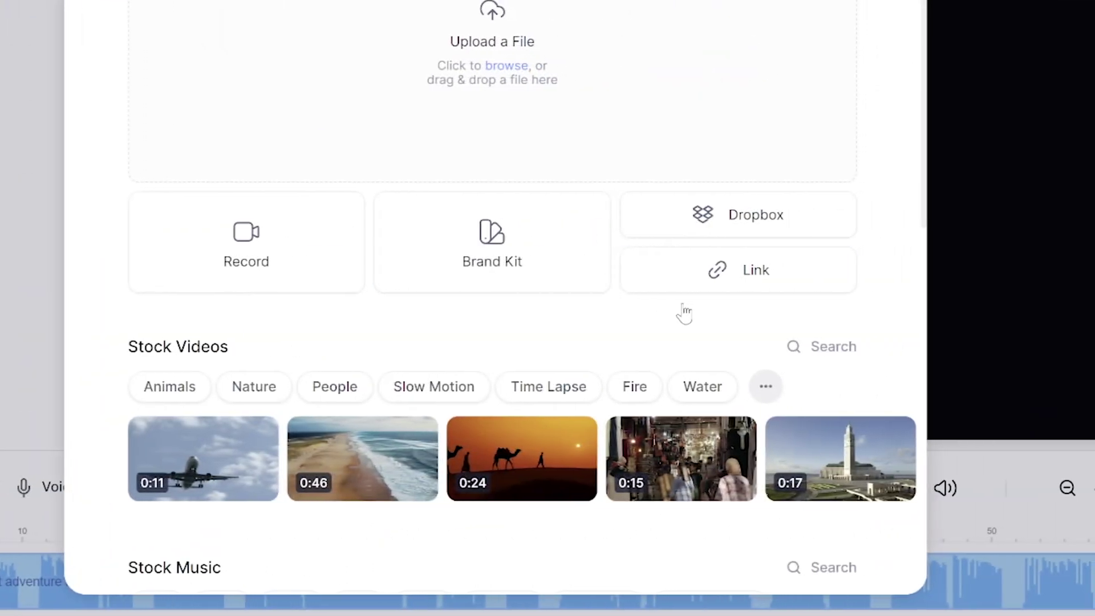
pyautogui.click(819, 348)
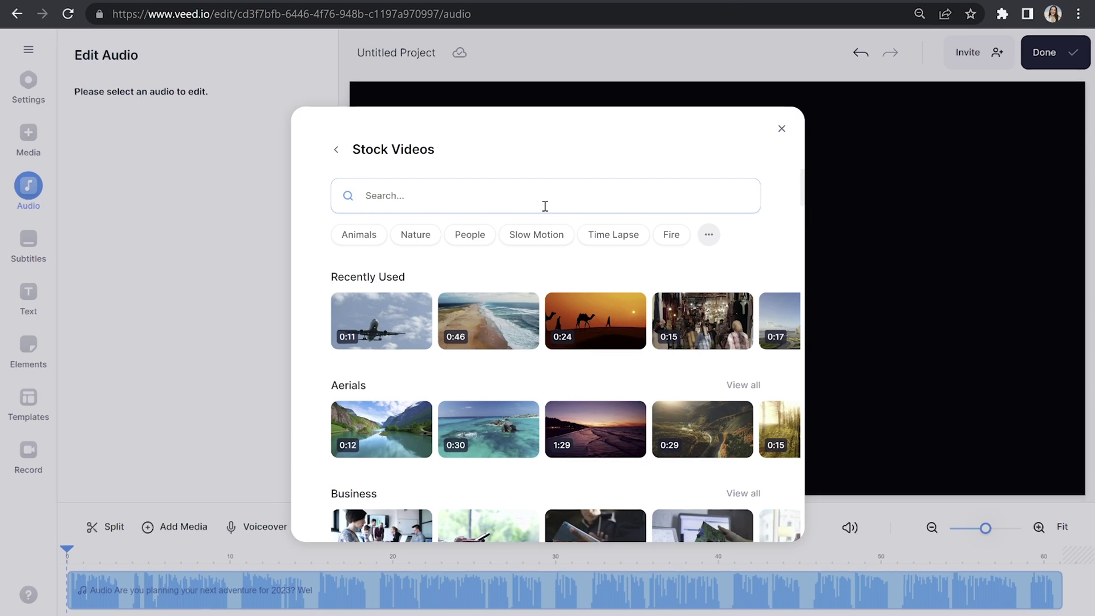
pyautogui.write('landscapes')
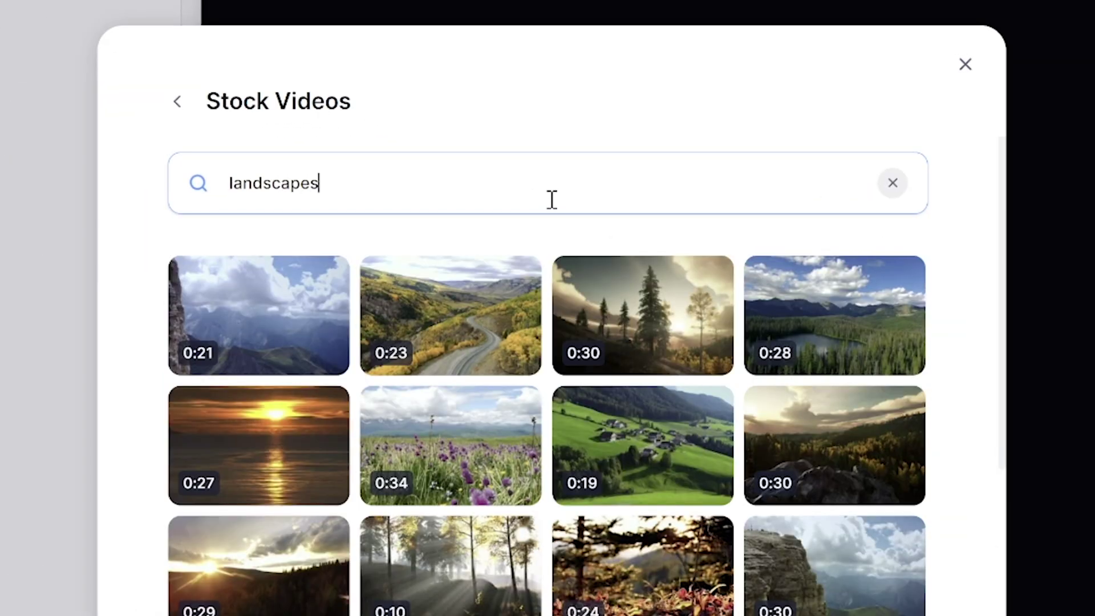
pyautogui.click(642, 345)
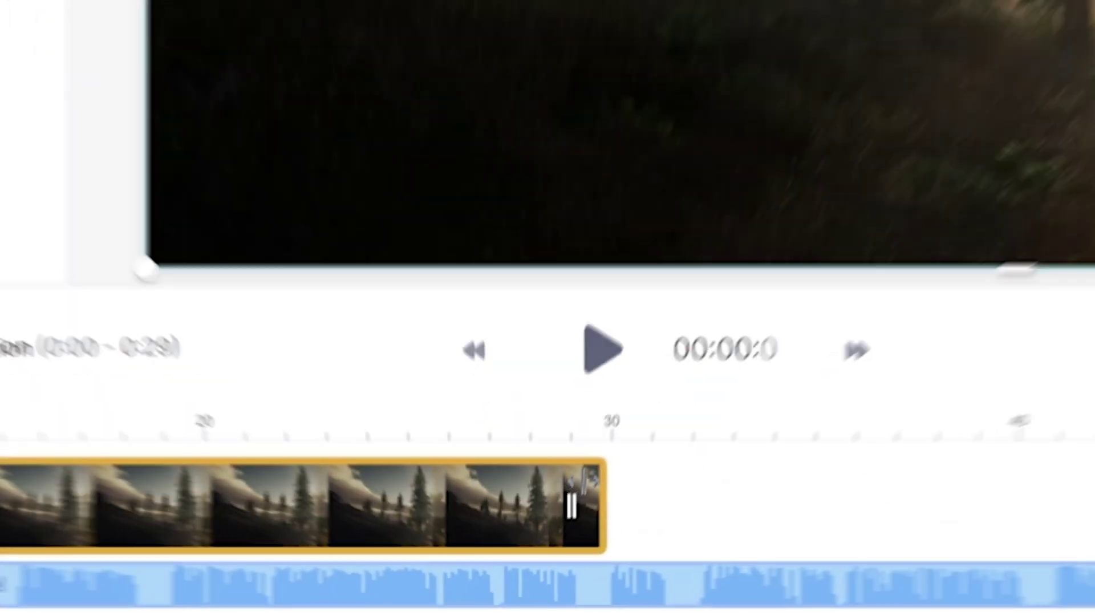
pyautogui.moveTo(539, 567); pyautogui.dragTo(494, 567)
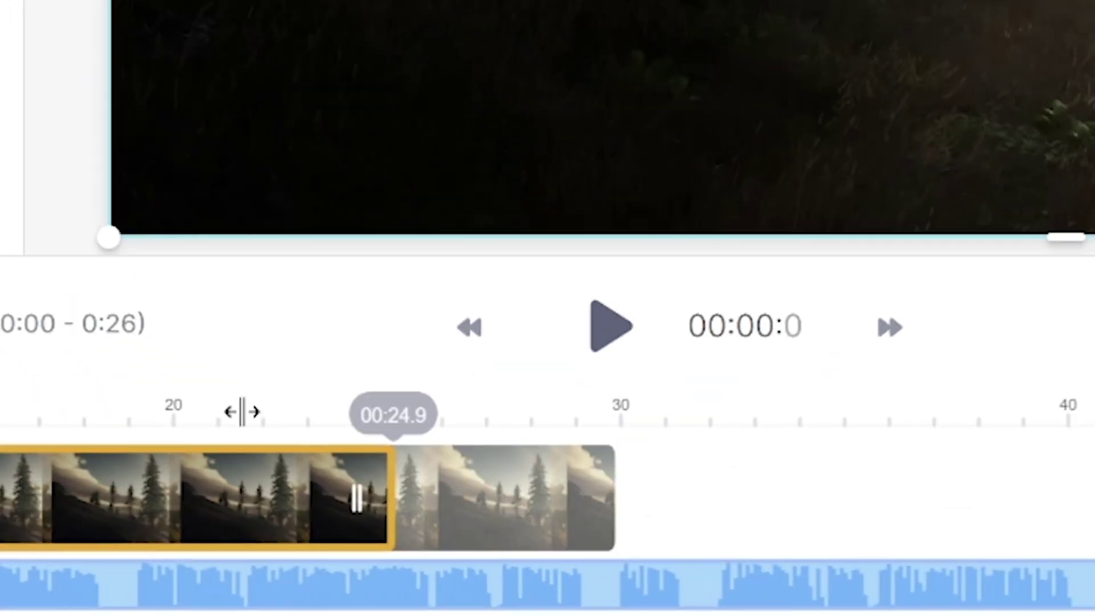
pyautogui.moveTo(301, 414); pyautogui.dragTo(0, 424)
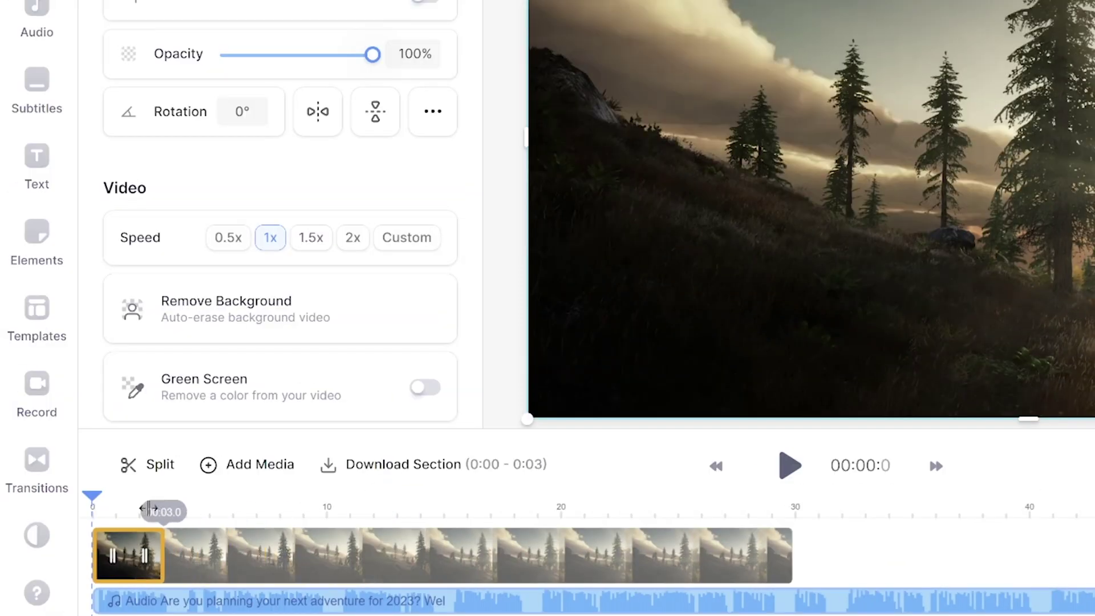
pyautogui.moveTo(148, 508); pyautogui.dragTo(149, 509)
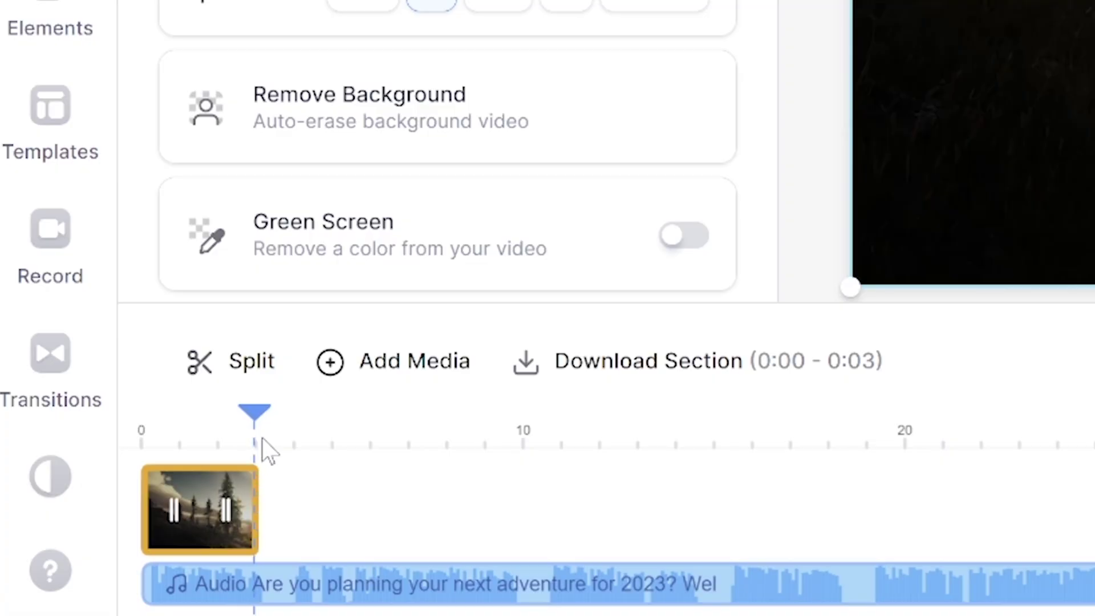
# Step: Search the stock video library again for 'landscape'
pyautogui.click(327, 365)
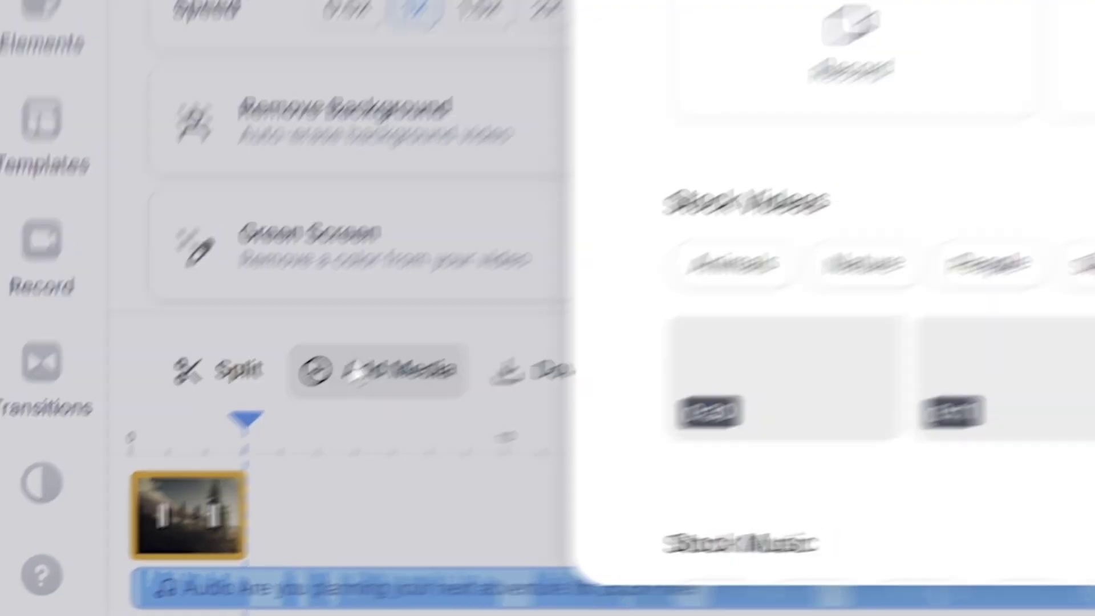
pyautogui.click(775, 430)
pyautogui.write('landscape')
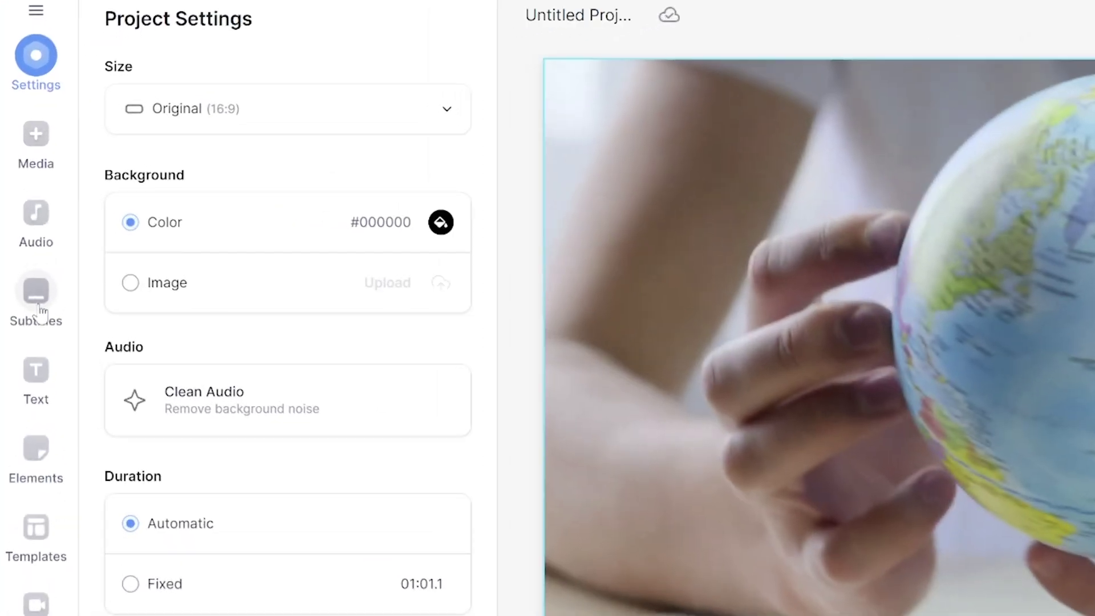
# Step: Create auto subtitles from the voiceover, keeping the chosen language
pyautogui.click(27, 226)
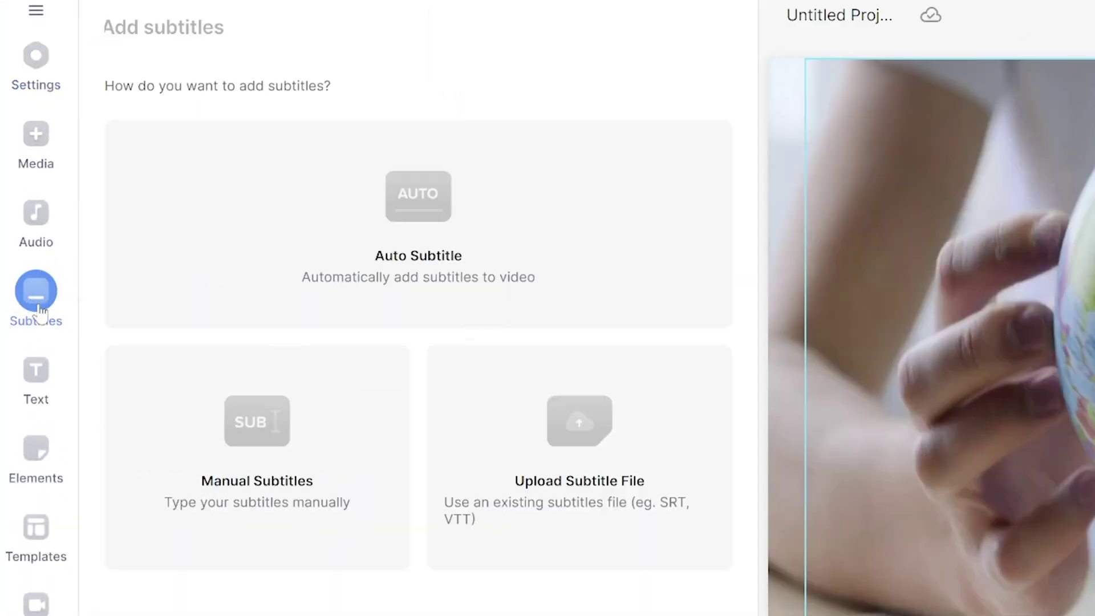
pyautogui.click(471, 231)
pyautogui.click(606, 273)
pyautogui.click(606, 274)
pyautogui.click(536, 343)
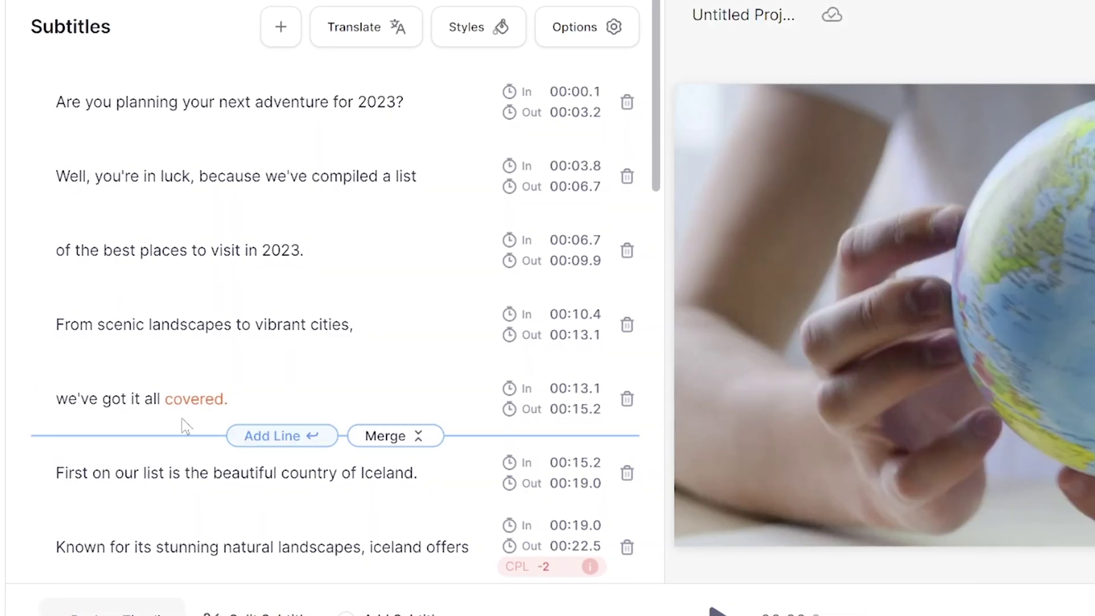
# Step: Mark the low-confidence word 'covered.' as correct and fix the second subtitle line
pyautogui.click(192, 401)
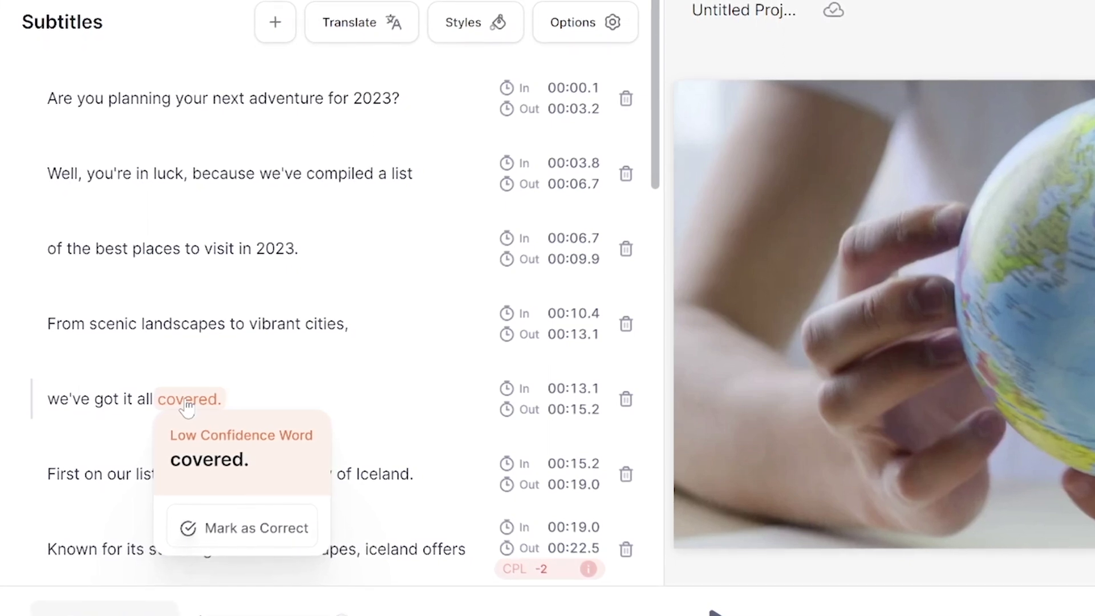
pyautogui.click(245, 532)
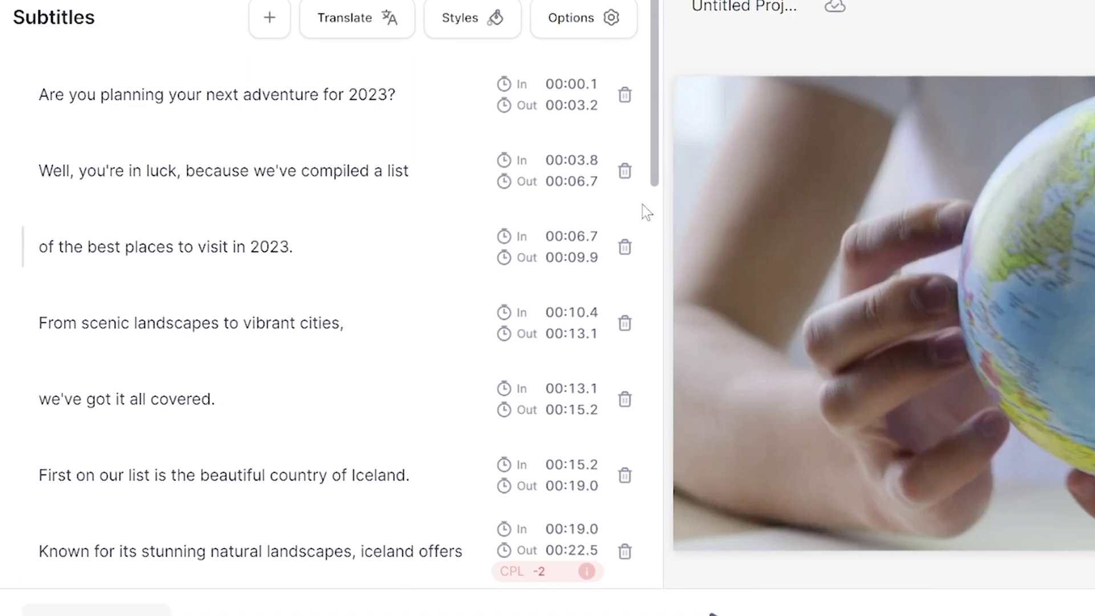
pyautogui.click(424, 174)
pyautogui.press('BackSpace')
pyautogui.press('BackSpace')
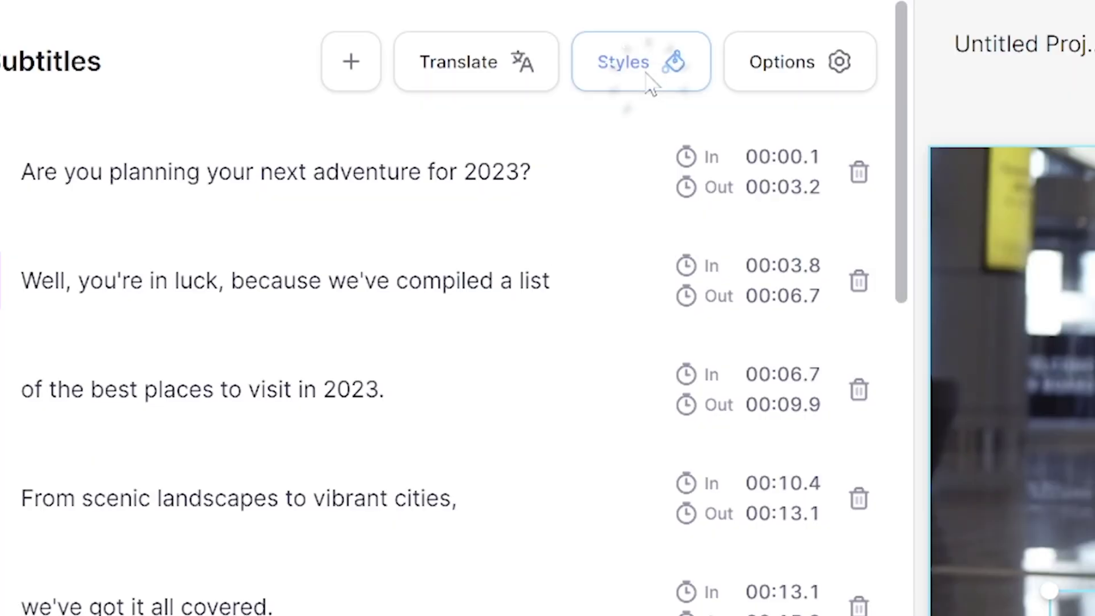
pyautogui.click(651, 85)
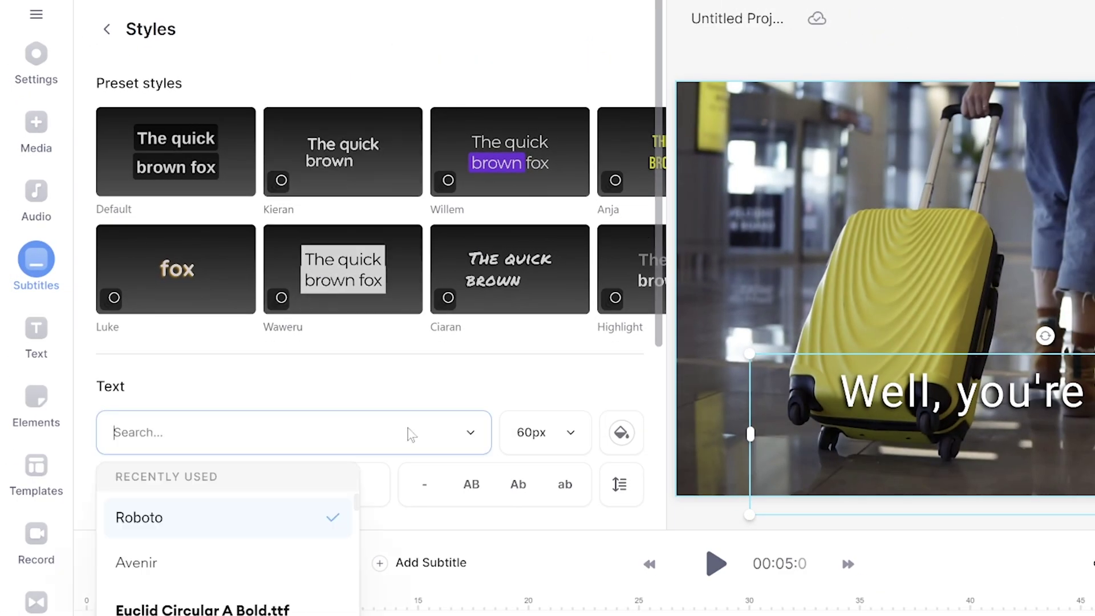
# Step: Style the subtitles in Euclid Circular A Bold, 36px, yellow
pyautogui.click(405, 435)
pyautogui.click(214, 615)
pyautogui.click(439, 319)
pyautogui.click(433, 449)
pyautogui.click(490, 320)
pyautogui.click(395, 341)
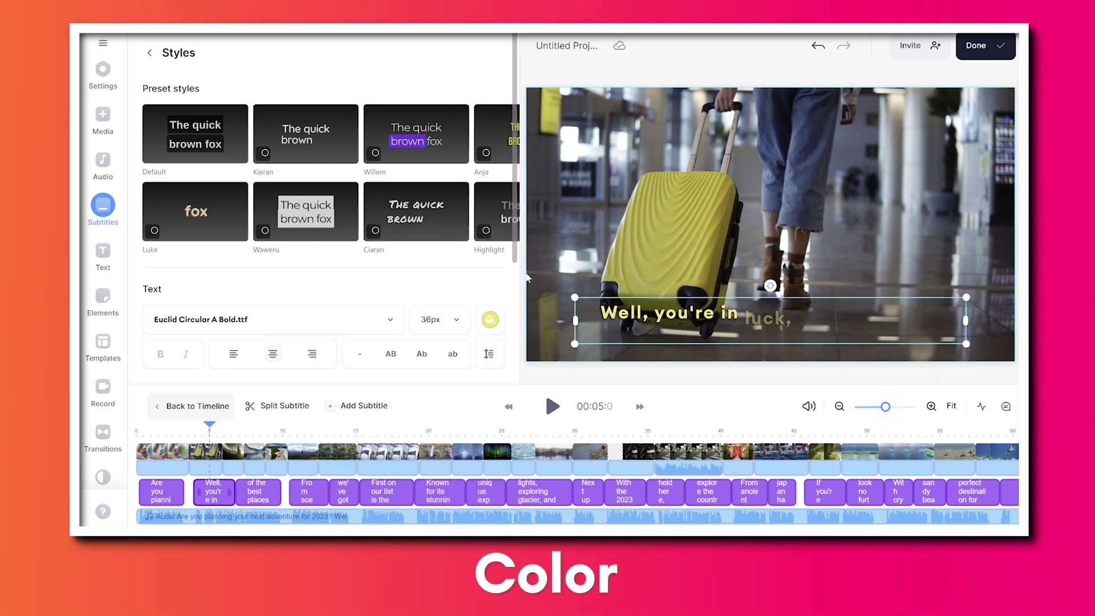
# Step: Adjust the subtitle text effect and its colour settings
pyautogui.scroll(-3, 383, 252)
pyautogui.click(382, 252)
pyautogui.click(490, 95)
pyautogui.press('Escape')
pyautogui.click(150, 53)
pyautogui.scroll(-3, 268, 228)
# Step: Give the subtitles the Reveal animation and preview it
pyautogui.click(269, 304)
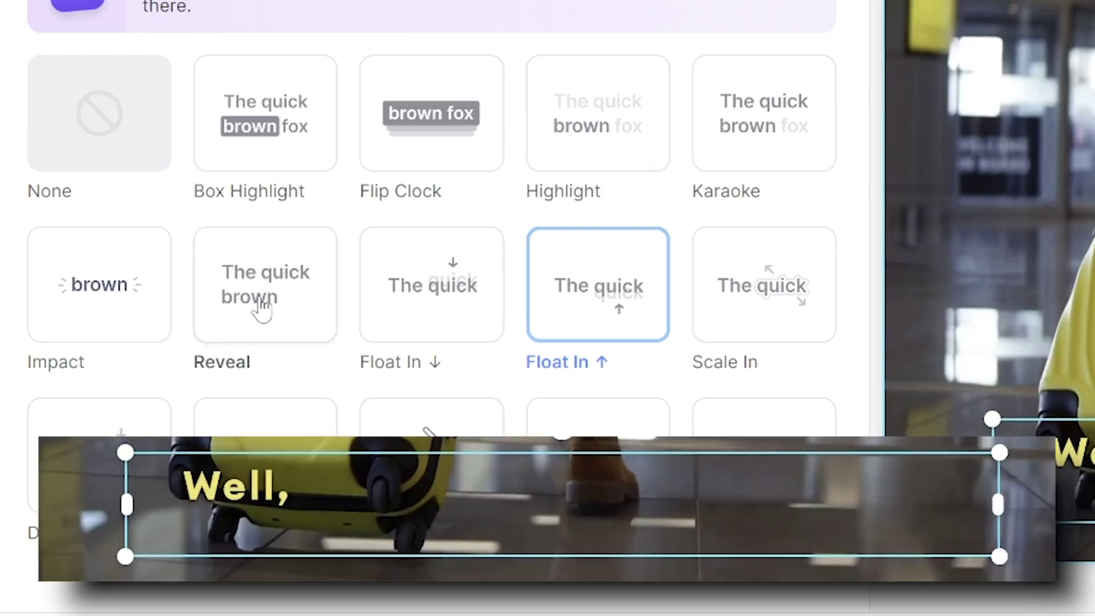
pyautogui.click(262, 308)
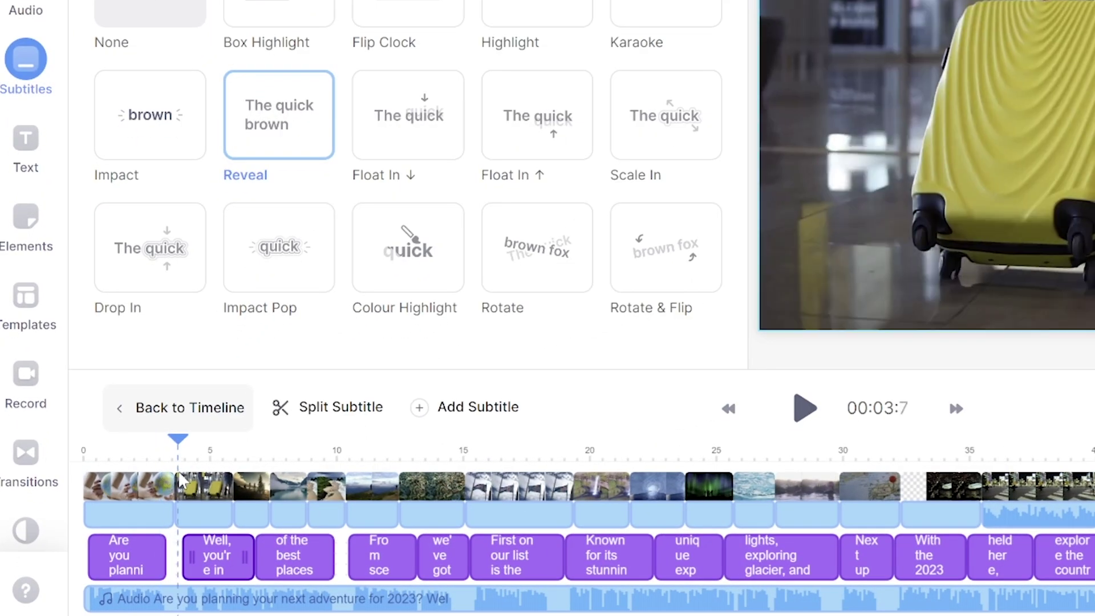
pyautogui.click(167, 479)
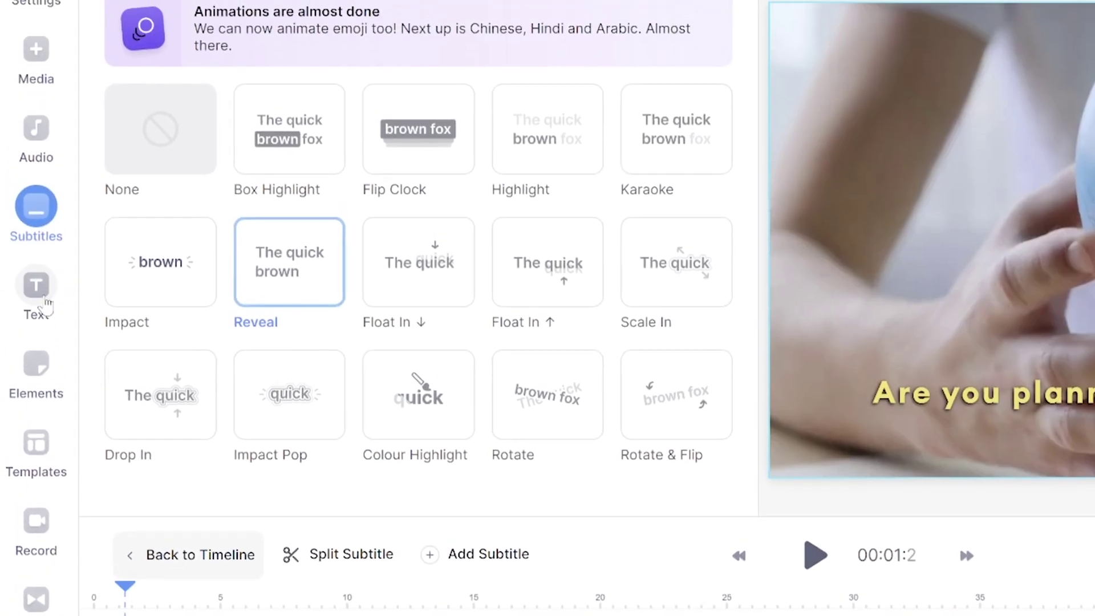
pyautogui.click(39, 184)
pyautogui.scroll(-6, 190, 89)
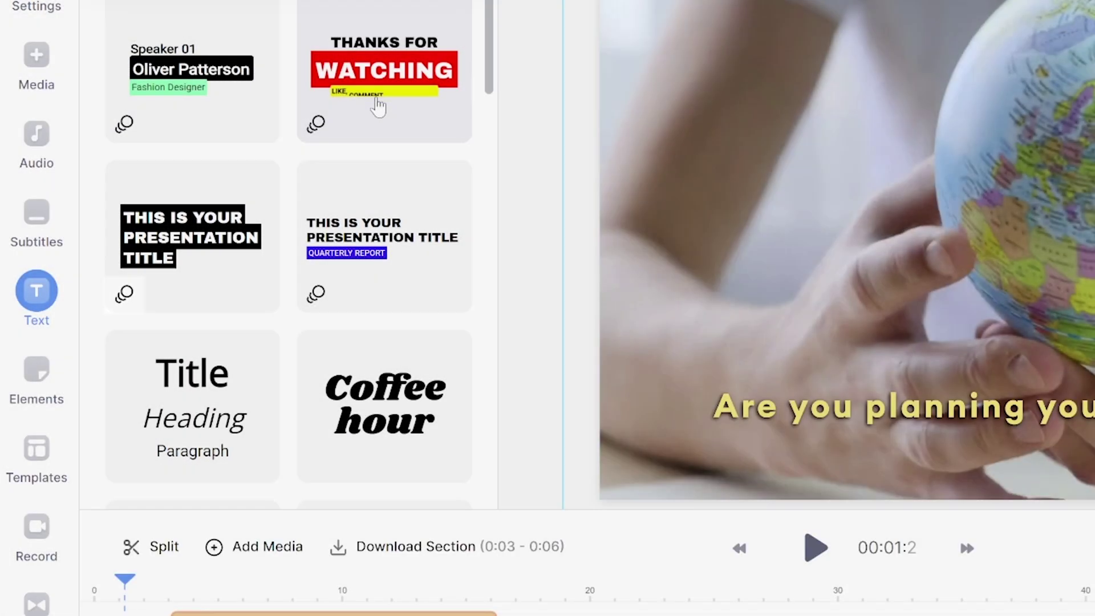
# Step: Add the Thanks for Watching title template and edit it to 'The Best' / 'PLACES TO VISIT'
pyautogui.click(378, 106)
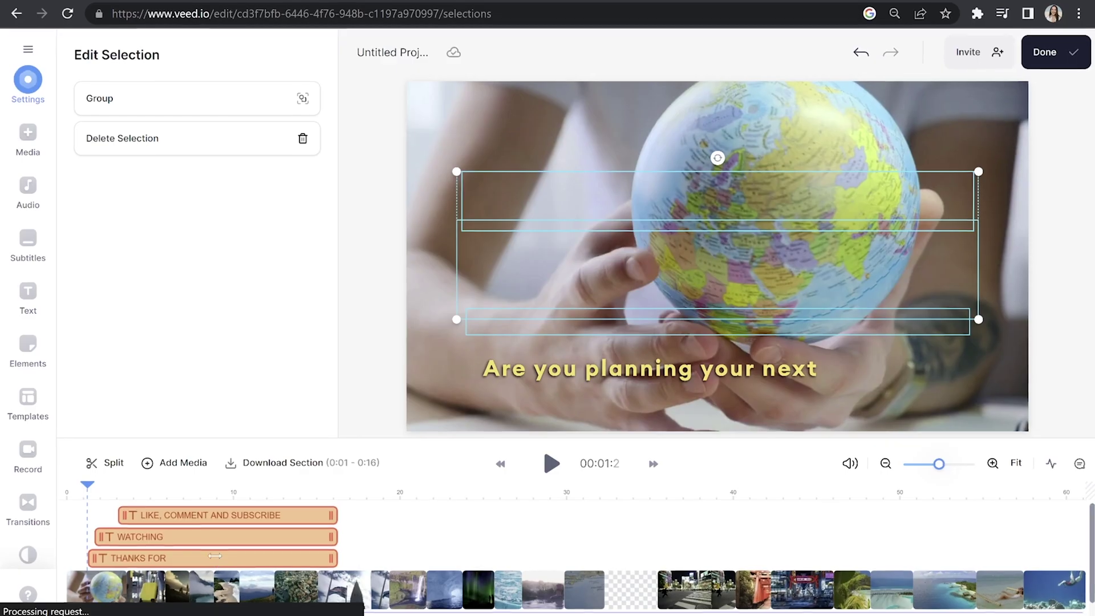
pyautogui.click(216, 559)
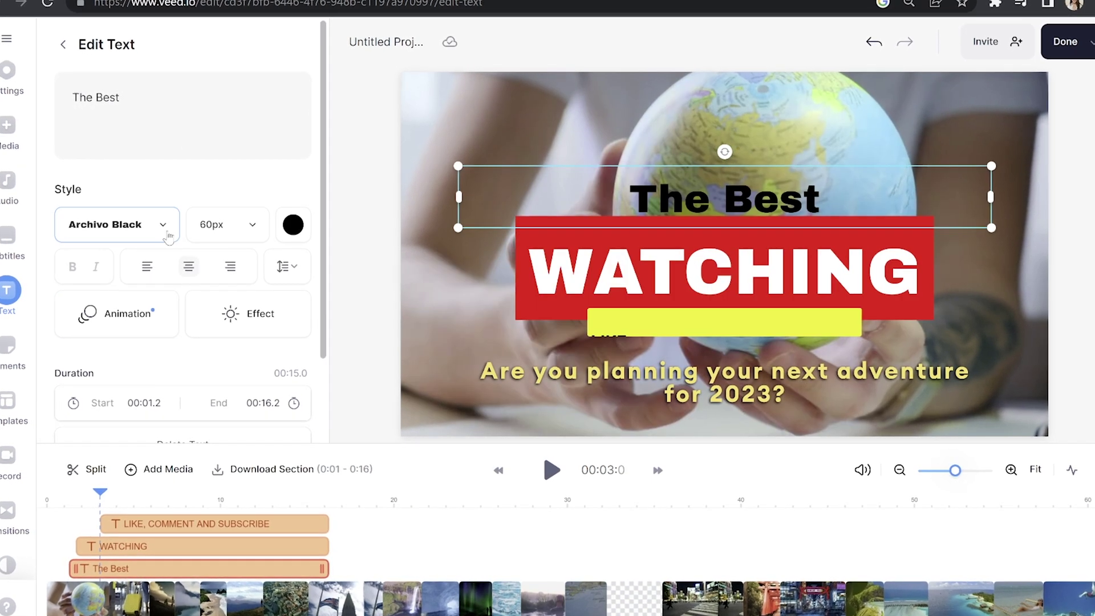
pyautogui.click(165, 224)
pyautogui.press('Escape')
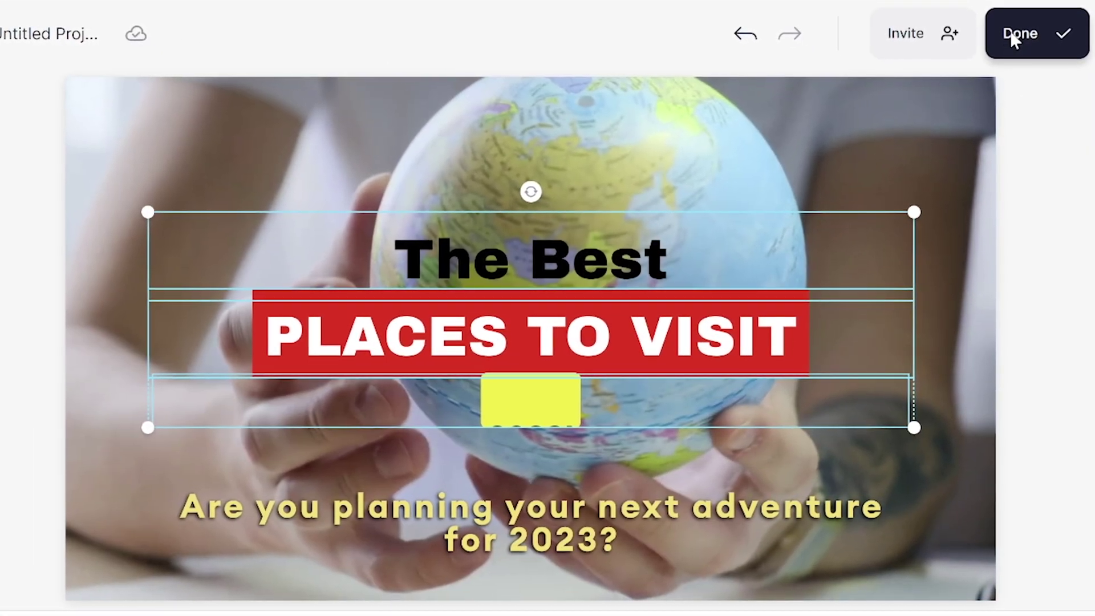
# Step: Export the video in HD quality and show the MP4, MP3 and GIF download formats
pyautogui.click(1012, 34)
pyautogui.click(839, 545)
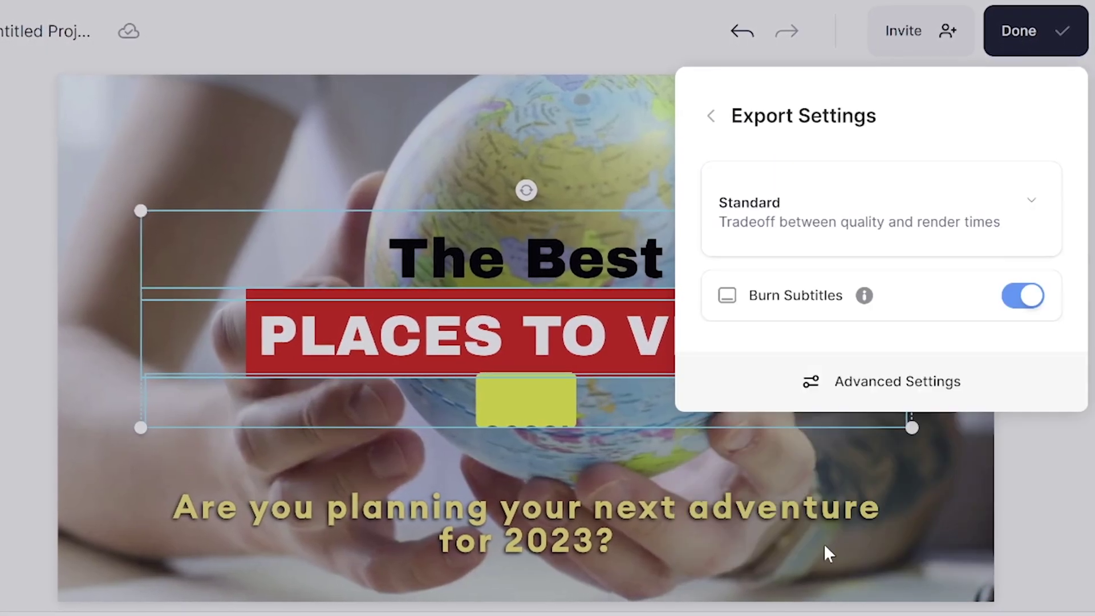
pyautogui.click(846, 252)
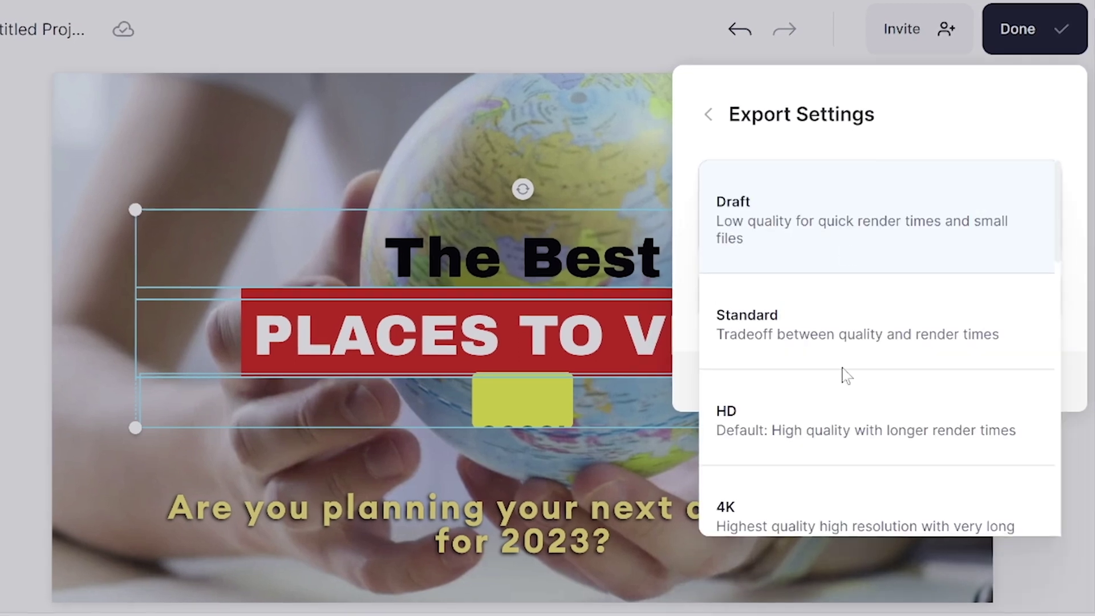
pyautogui.click(832, 418)
pyautogui.click(706, 117)
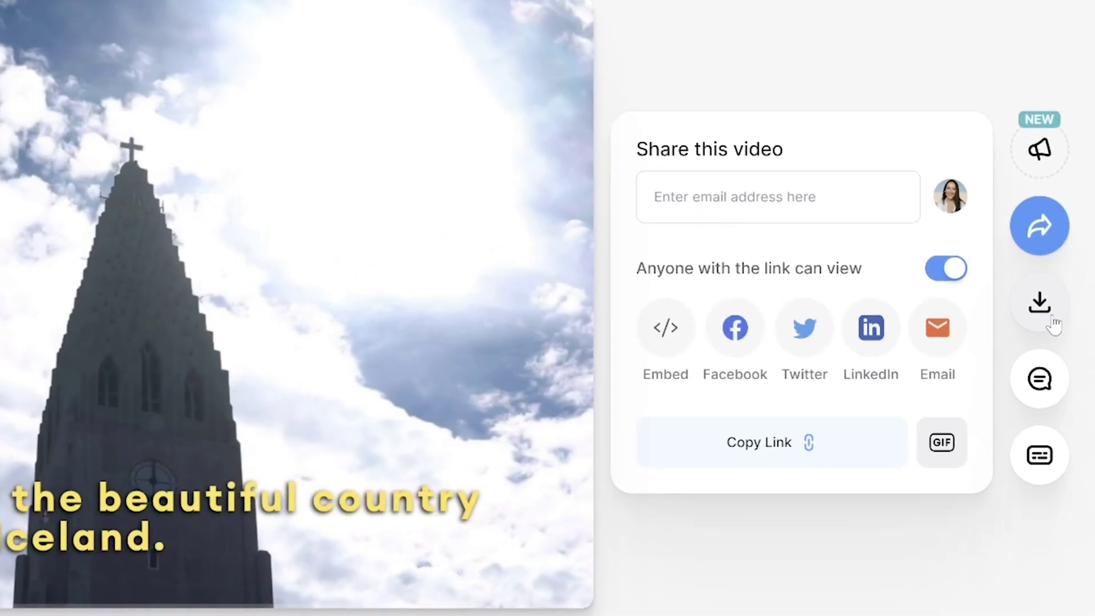
pyautogui.click(1058, 359)
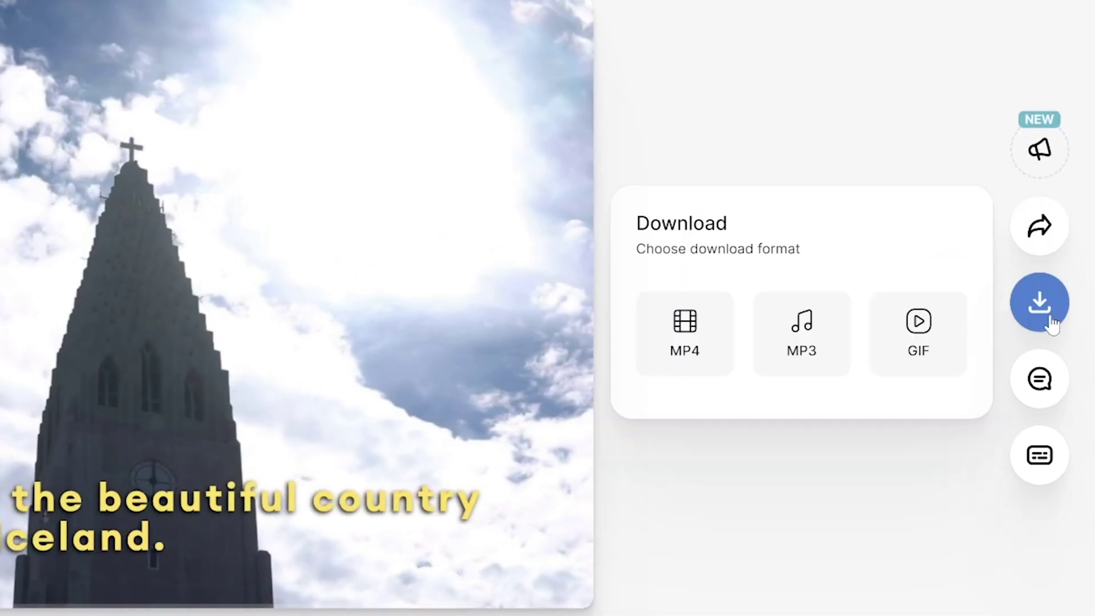